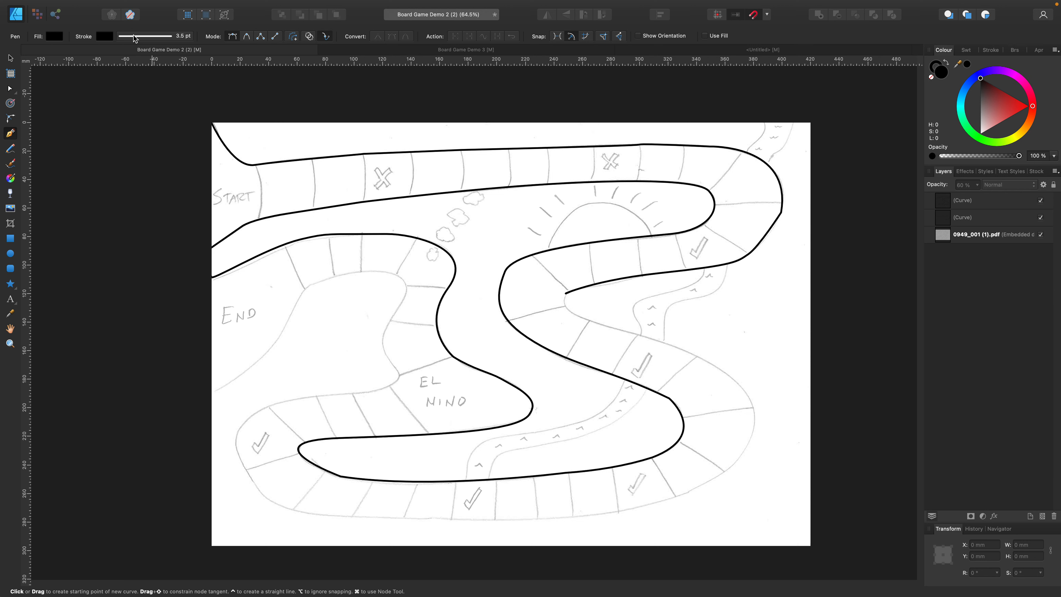
# Step: Try a Pen-mode curve below the END label with one straight and one curved segment, and undo it
pyautogui.click(163, 37)
pyautogui.click(232, 360)
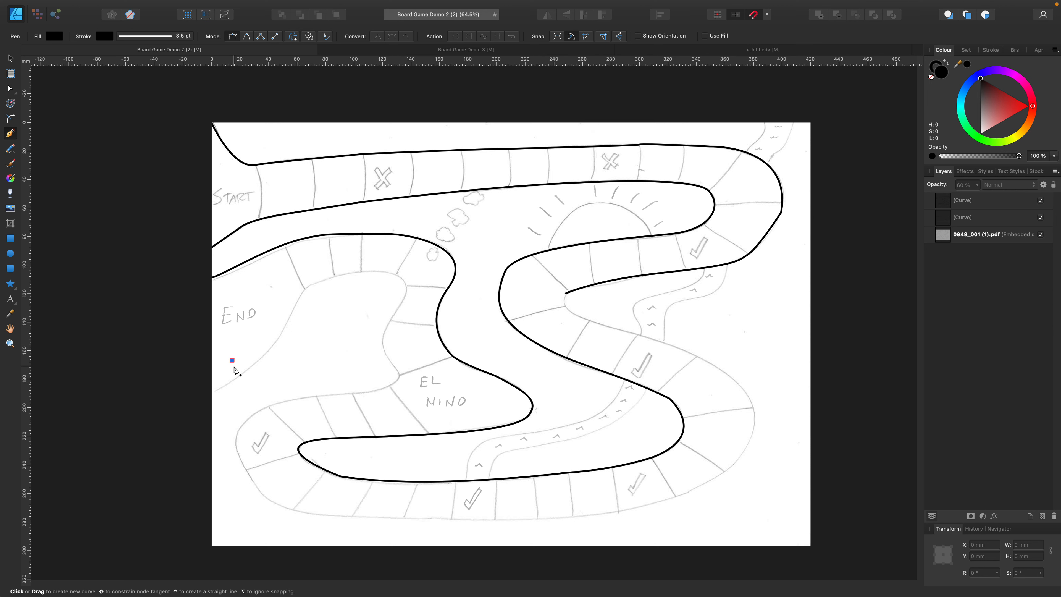
pyautogui.click(309, 334)
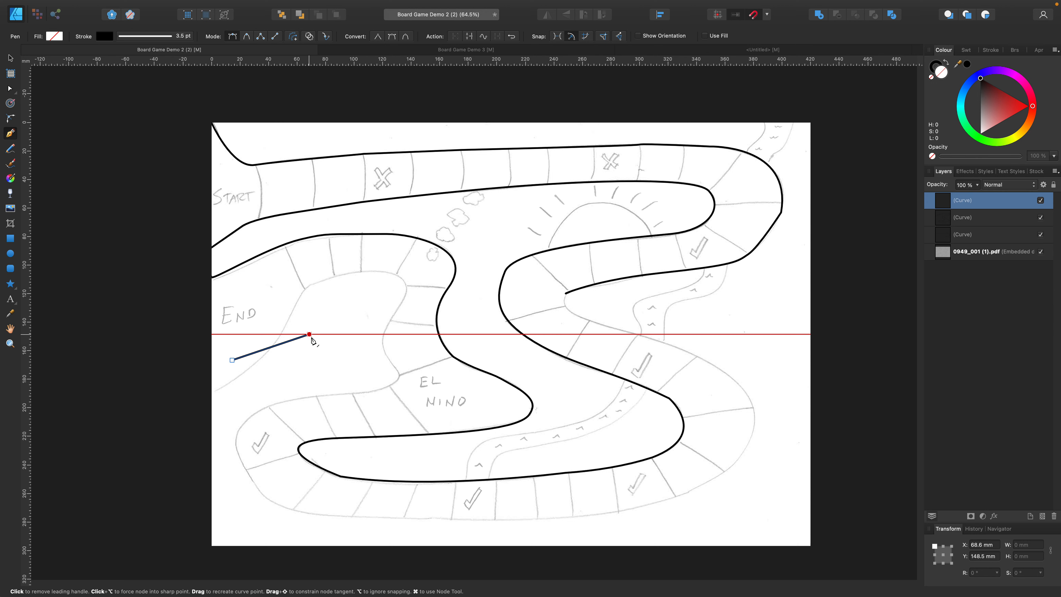
pyautogui.click(362, 365)
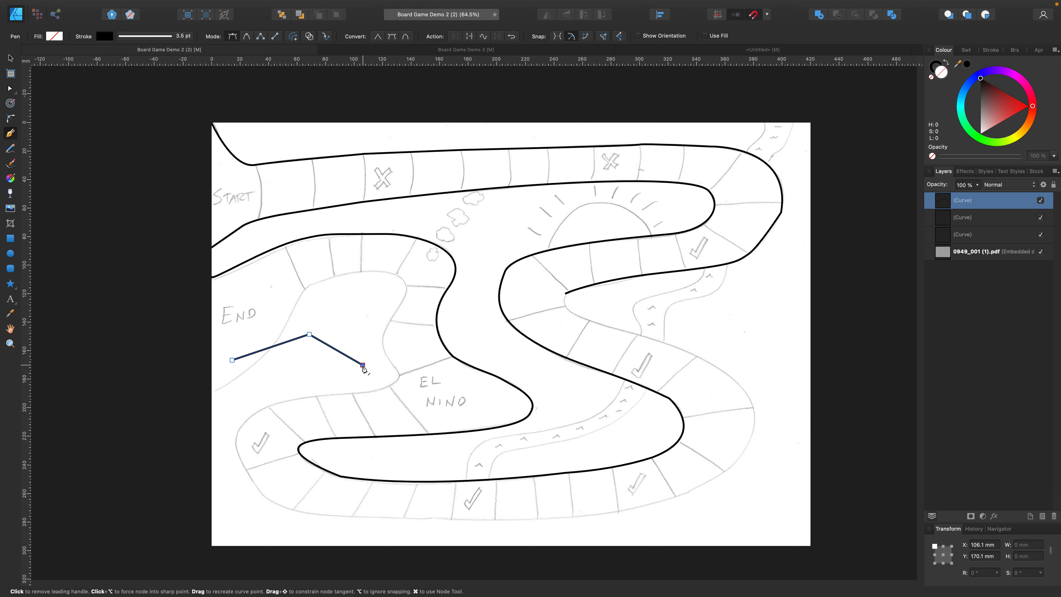
pyautogui.moveTo(363, 367); pyautogui.dragTo(373, 412)
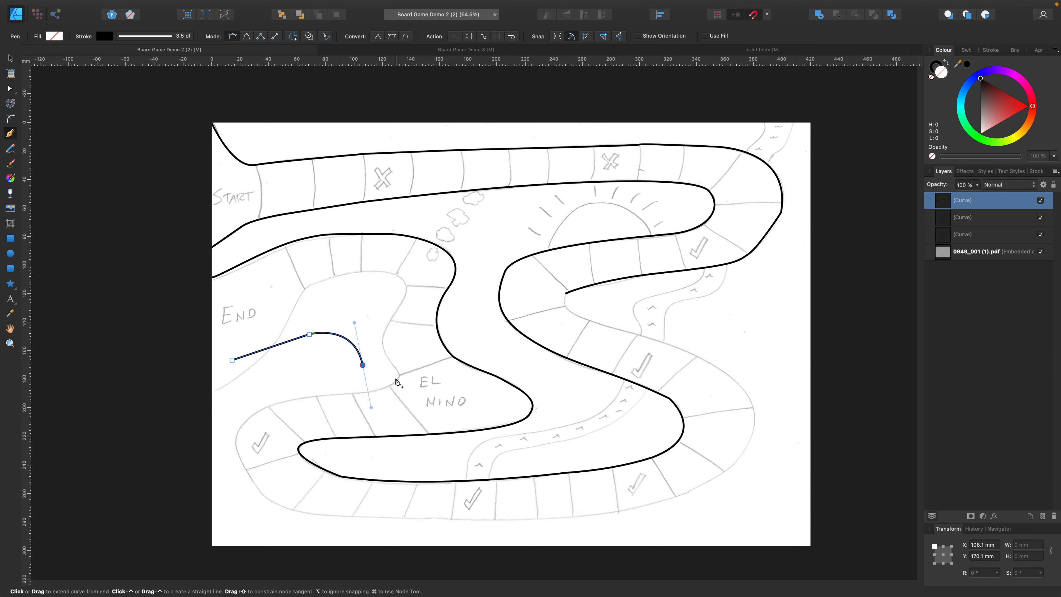
pyautogui.press('super+z')
pyautogui.press('super+z')
pyautogui.press('super+z')
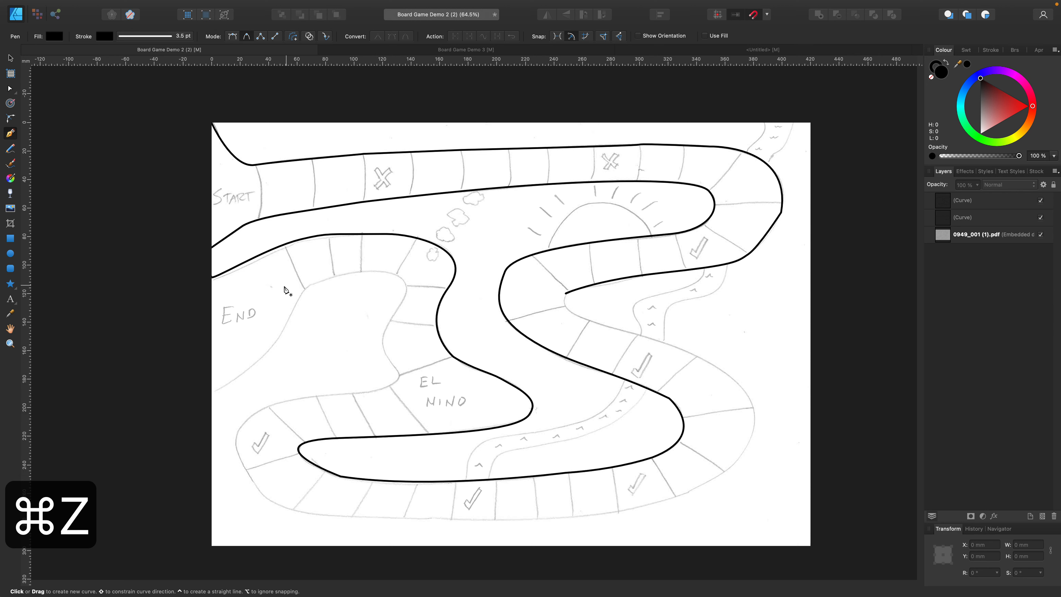
# Step: Draw a closed rounded trial shape of eight nodes beside the END label with the Pen tool's Smart mode
pyautogui.click(267, 293)
pyautogui.click(355, 331)
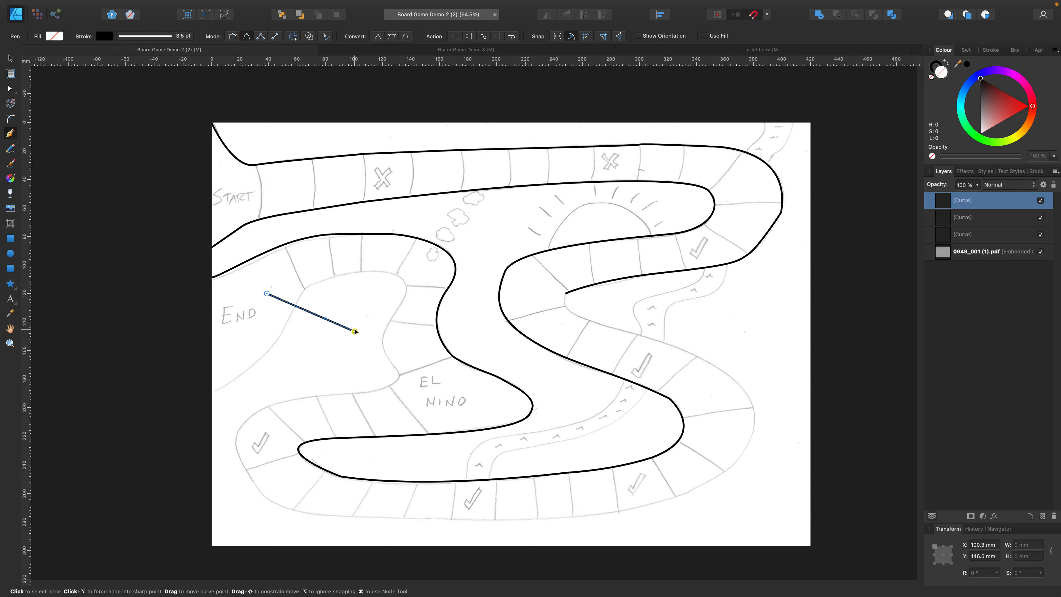
pyautogui.click(332, 366)
pyautogui.click(294, 374)
pyautogui.click(256, 361)
pyautogui.click(251, 331)
pyautogui.click(242, 311)
pyautogui.click(239, 293)
pyautogui.moveTo(267, 294); pyautogui.dragTo(286, 300)
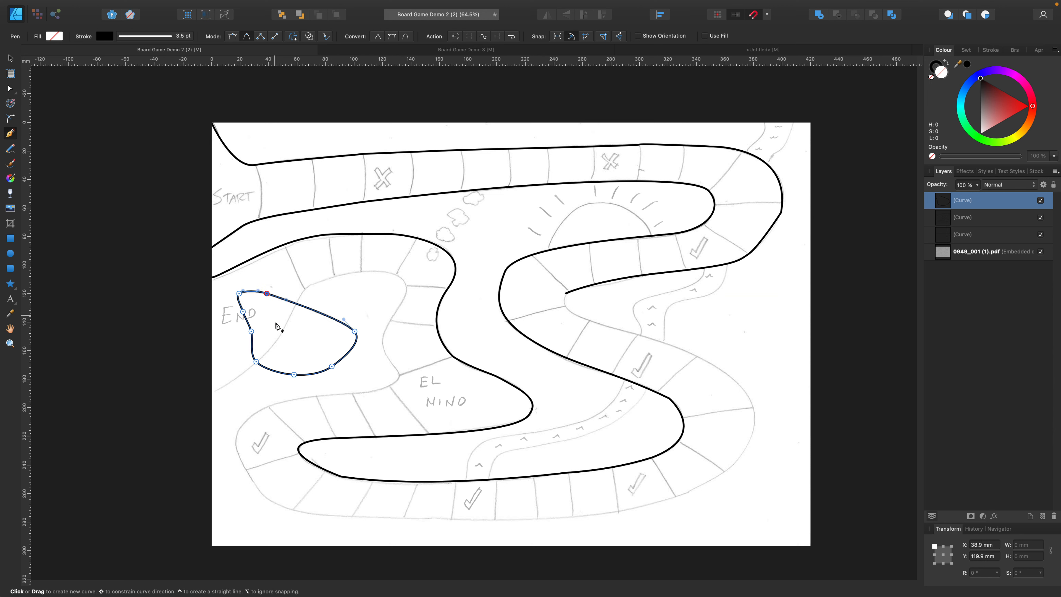
# Step: Undo all nodes of the closed rounded trial shape
pyautogui.press('super+z')
pyautogui.press('super+z')
pyautogui.press('super+z')
pyautogui.press('super+z')
pyautogui.press('super+z')
pyautogui.press('super+z')
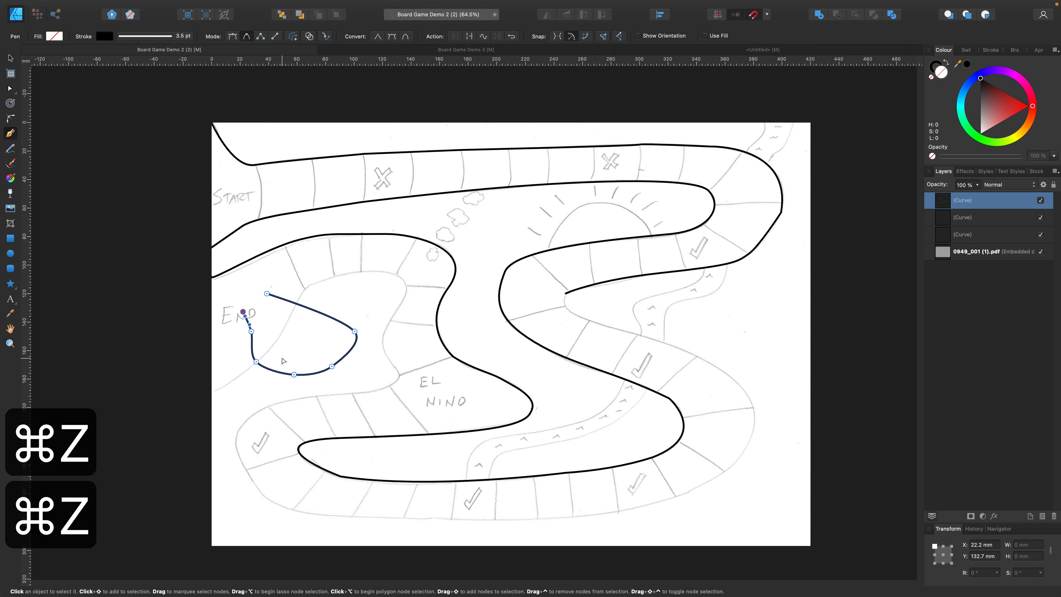
pyautogui.press('super+z')
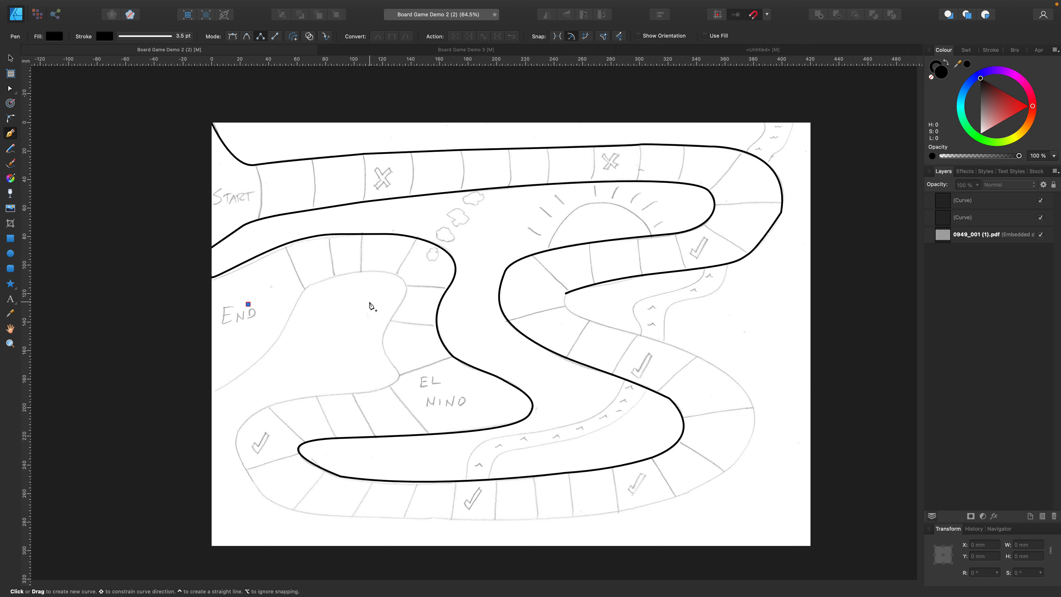
# Step: Draw a closed straight-sided trial shape across the END area with the Pen tool's Polygon mode
pyautogui.click(370, 302)
pyautogui.click(372, 358)
pyautogui.click(313, 362)
pyautogui.click(313, 331)
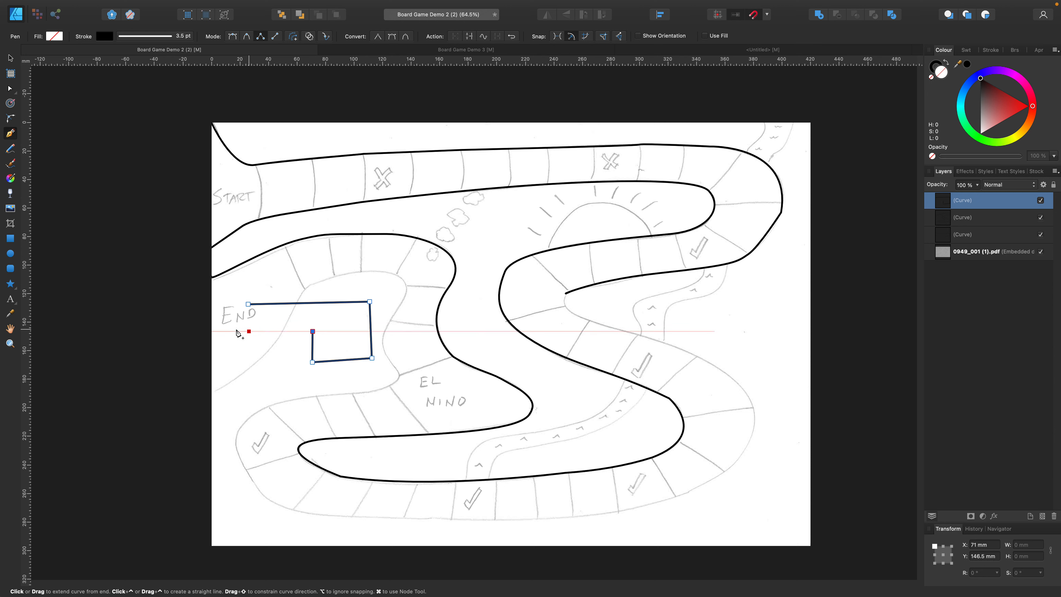
pyautogui.click(252, 330)
pyautogui.click(248, 304)
# Step: Undo all segments of the straight-sided trial shape
pyautogui.press('super+z')
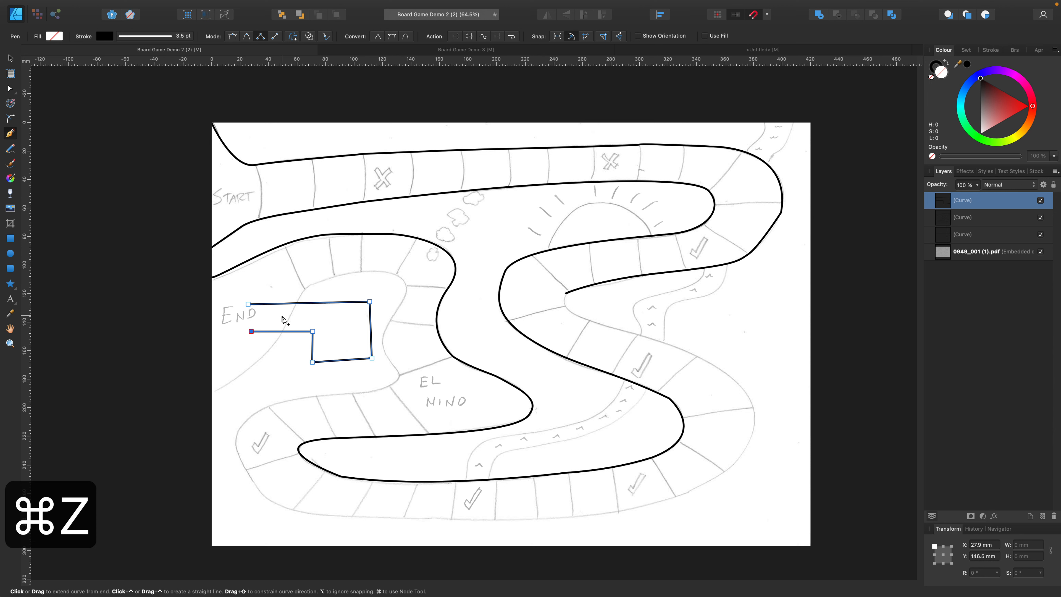
pyautogui.press('super+z')
pyautogui.press('super+z')
pyautogui.press('super+z')
pyautogui.press('super+z')
pyautogui.press('super+z')
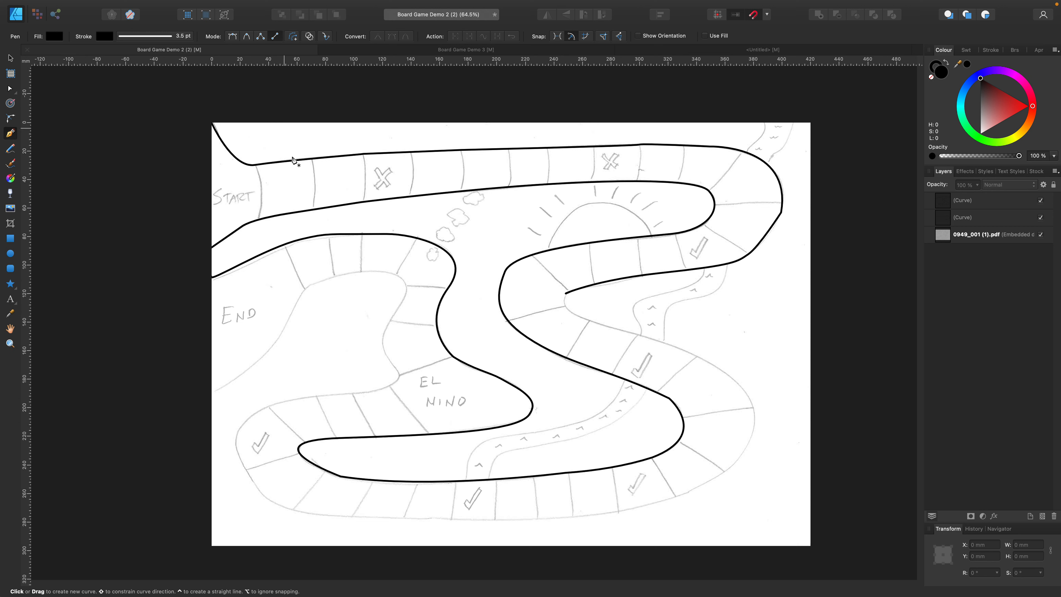
# Step: Return the Pen tool to the standard Pen mode and enable its rubber-band preview
pyautogui.click(232, 38)
pyautogui.click(326, 38)
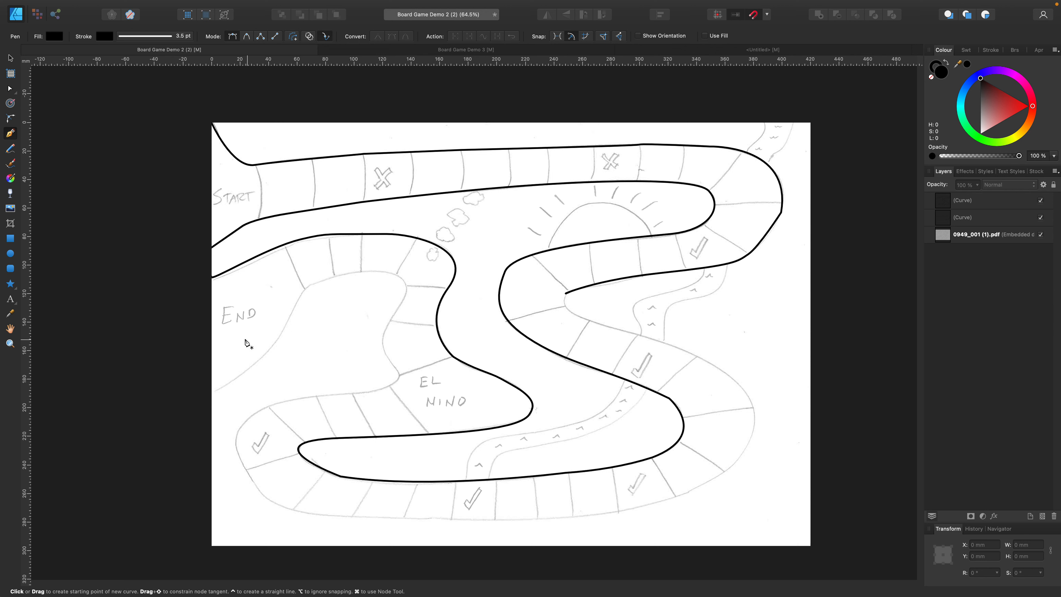
# Step: Draw a closed trial shape below the END label, mixing straight segments with curved ones, using the rubber-band preview
pyautogui.click(248, 342)
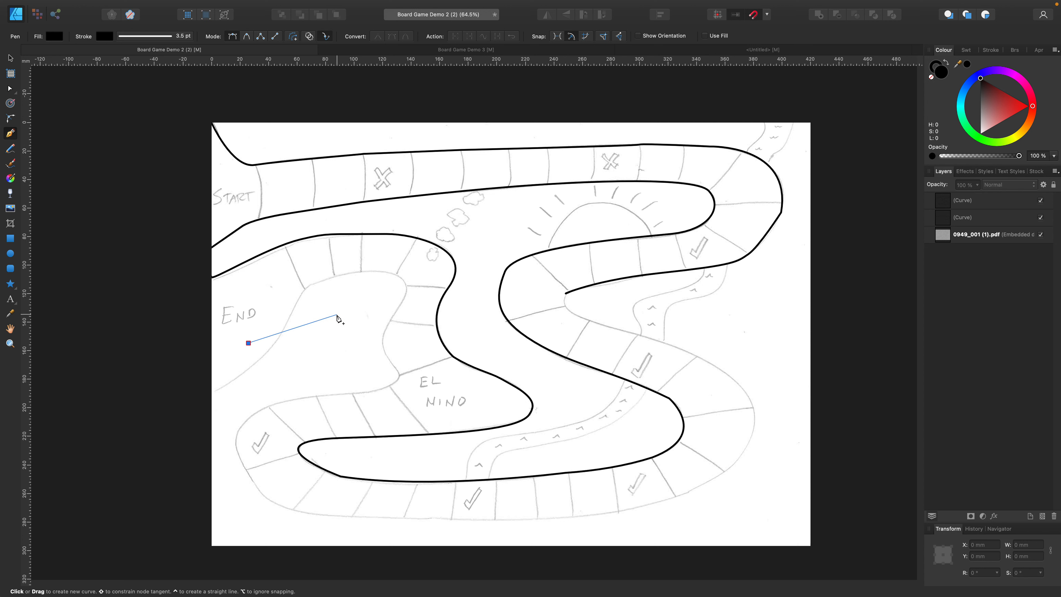
pyautogui.click(337, 315)
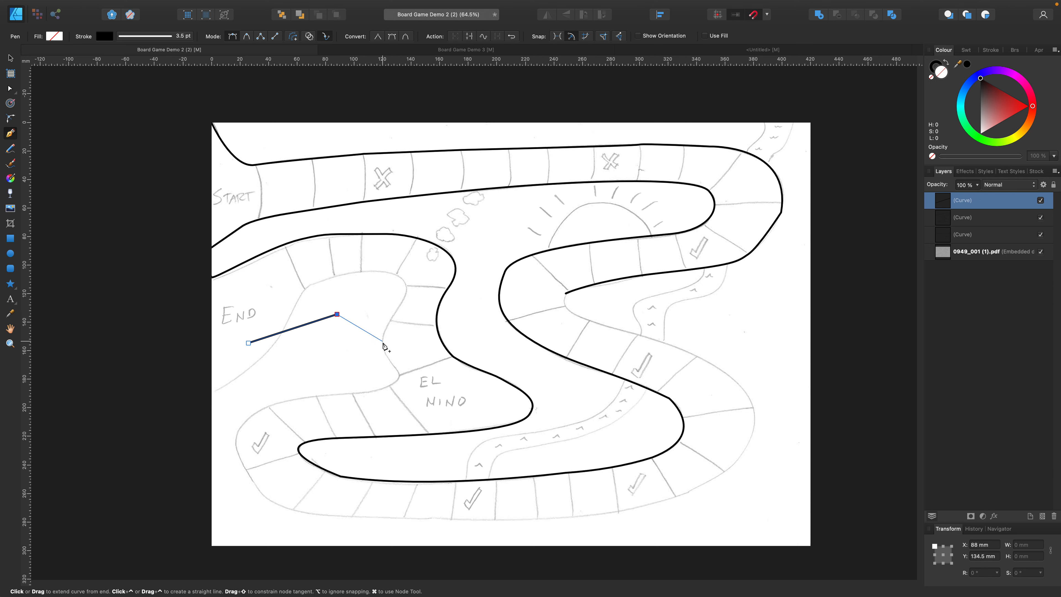
pyautogui.moveTo(387, 347); pyautogui.dragTo(387, 394)
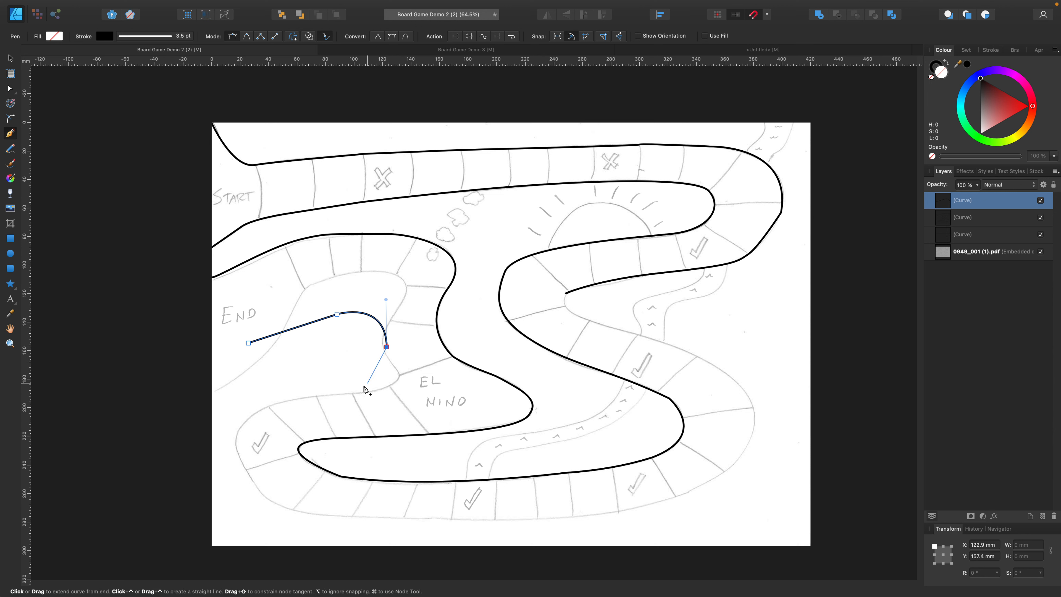
pyautogui.click(325, 384)
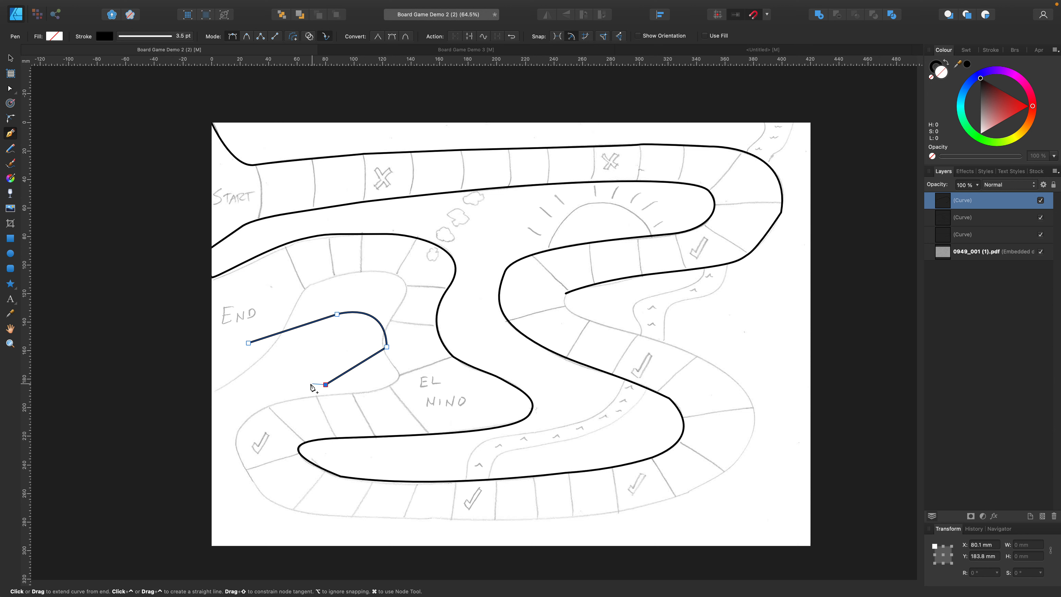
pyautogui.click(262, 384)
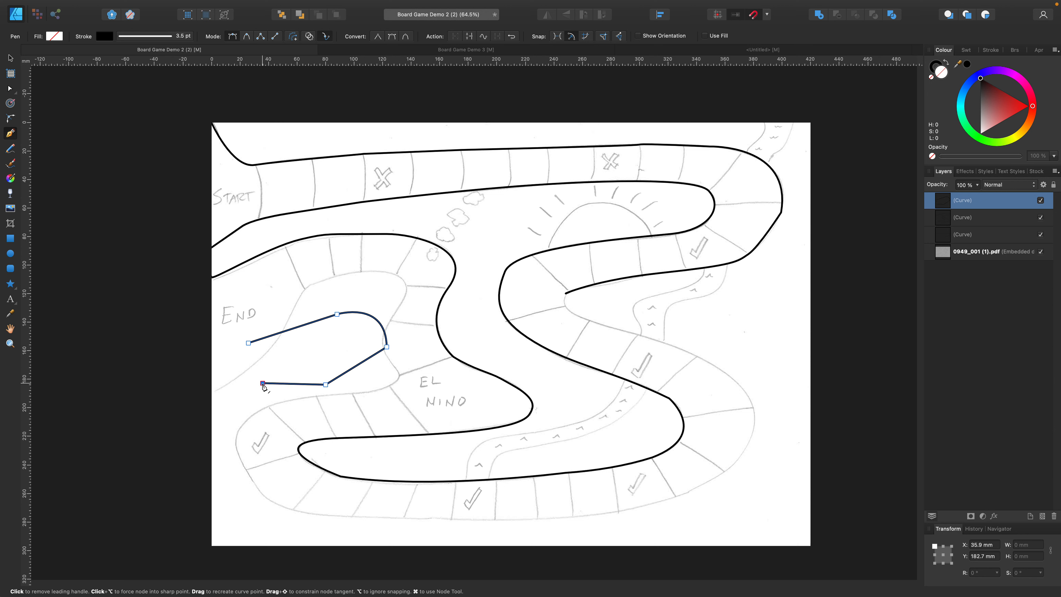
pyautogui.moveTo(263, 384); pyautogui.dragTo(248, 359)
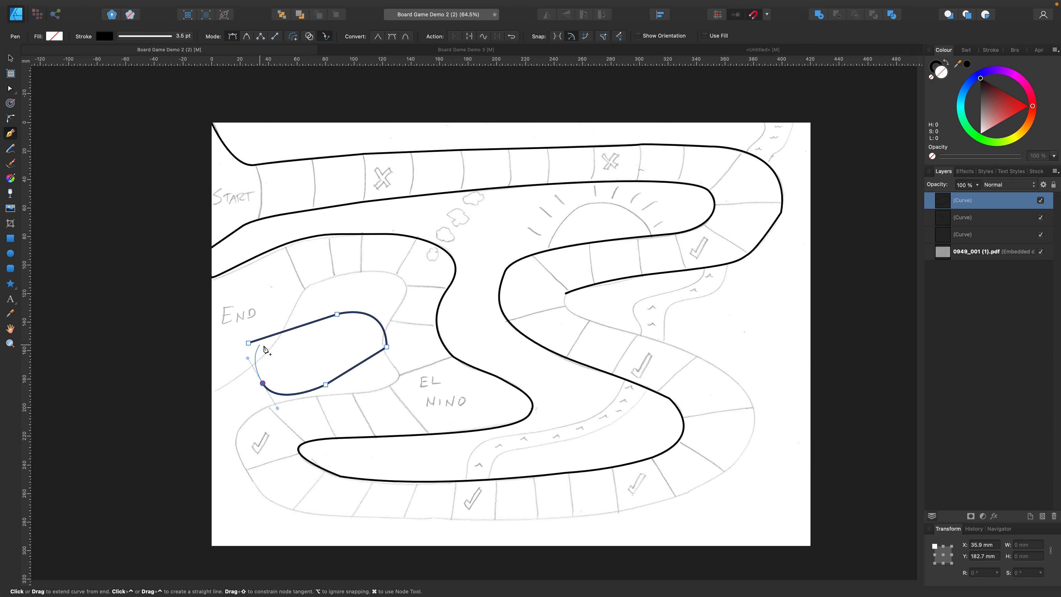
pyautogui.click(314, 361)
pyautogui.click(249, 344)
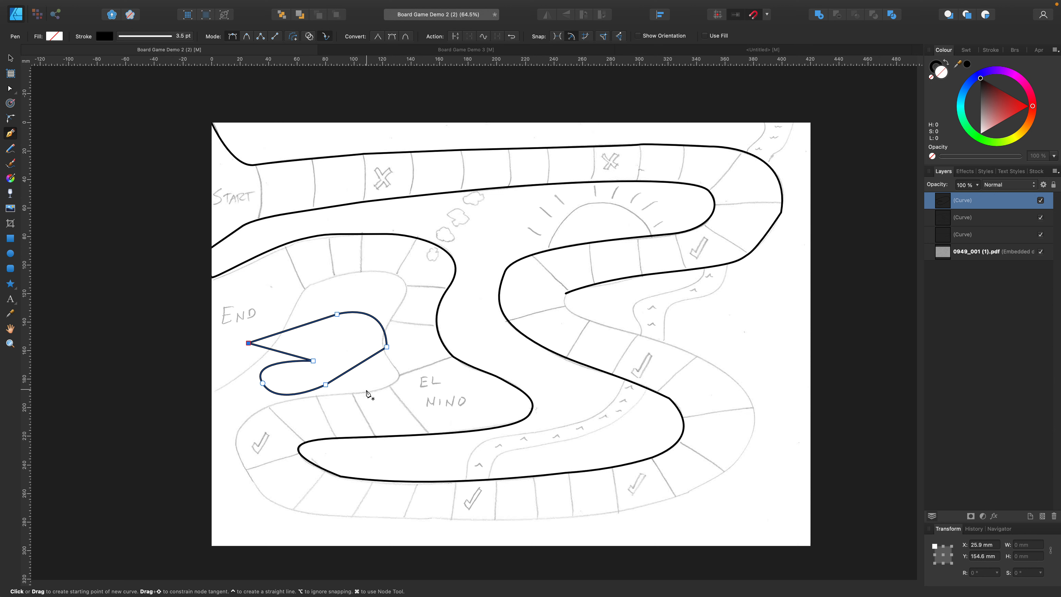
# Step: Undo the whole mixed straight-and-curved trial shape
pyautogui.press('super+z')
pyautogui.press('super+z')
pyautogui.press('super+z')
pyautogui.press('super+z')
pyautogui.press('super+z')
pyautogui.press('super+z')
pyautogui.press('super+z')
pyautogui.press('super+z')
pyautogui.press('super+z')
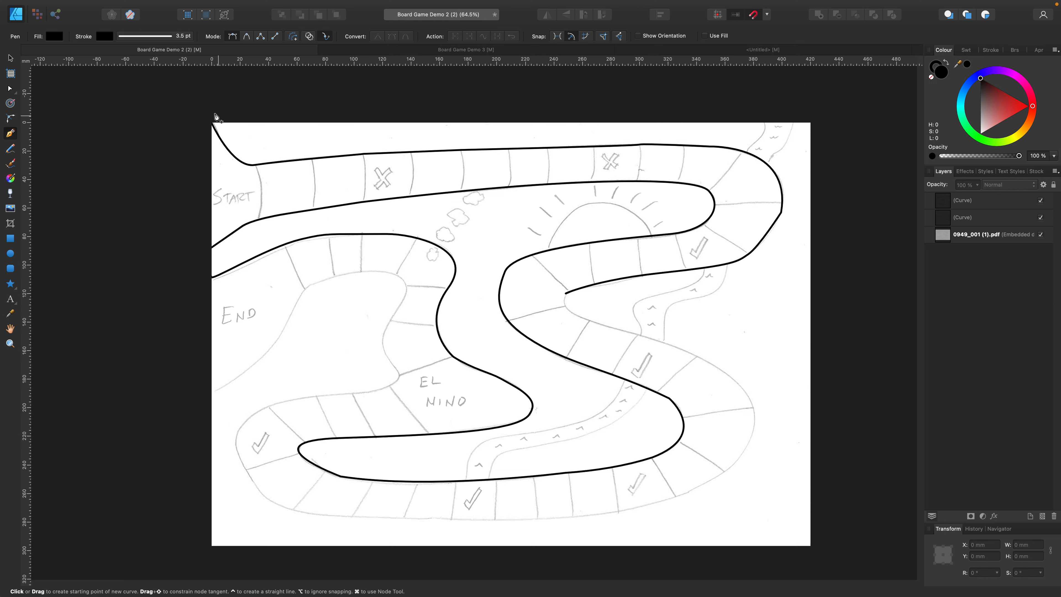
pyautogui.click(174, 40)
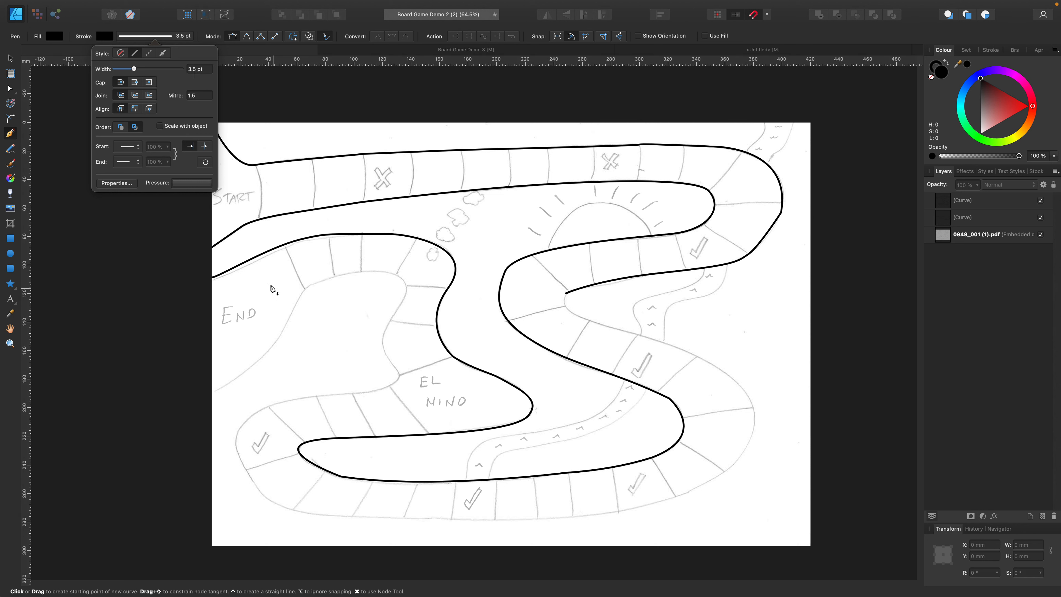
pyautogui.click(239, 80)
pyautogui.click(239, 80)
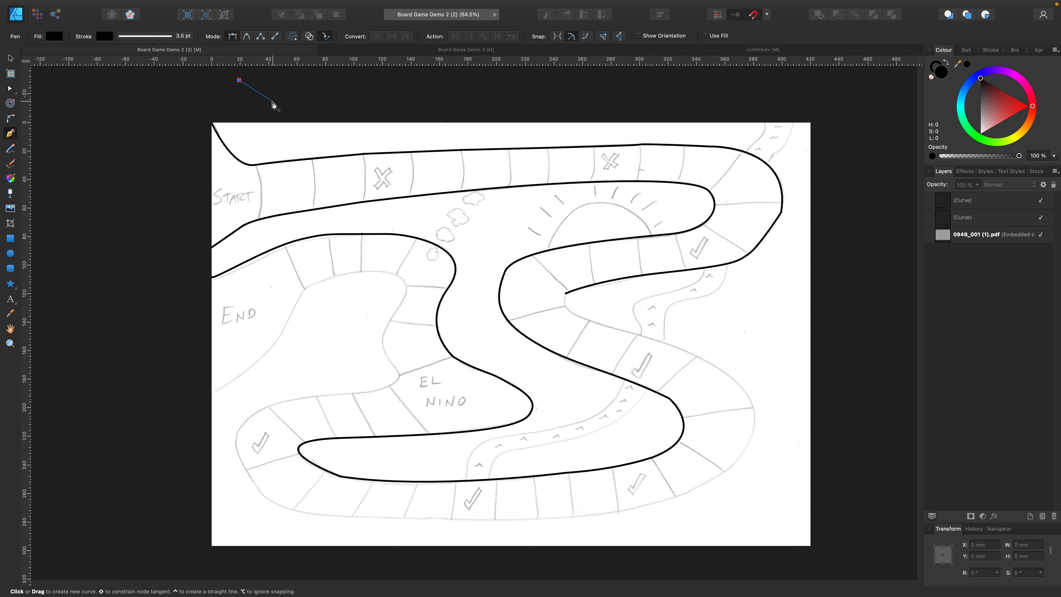
pyautogui.press('super+z')
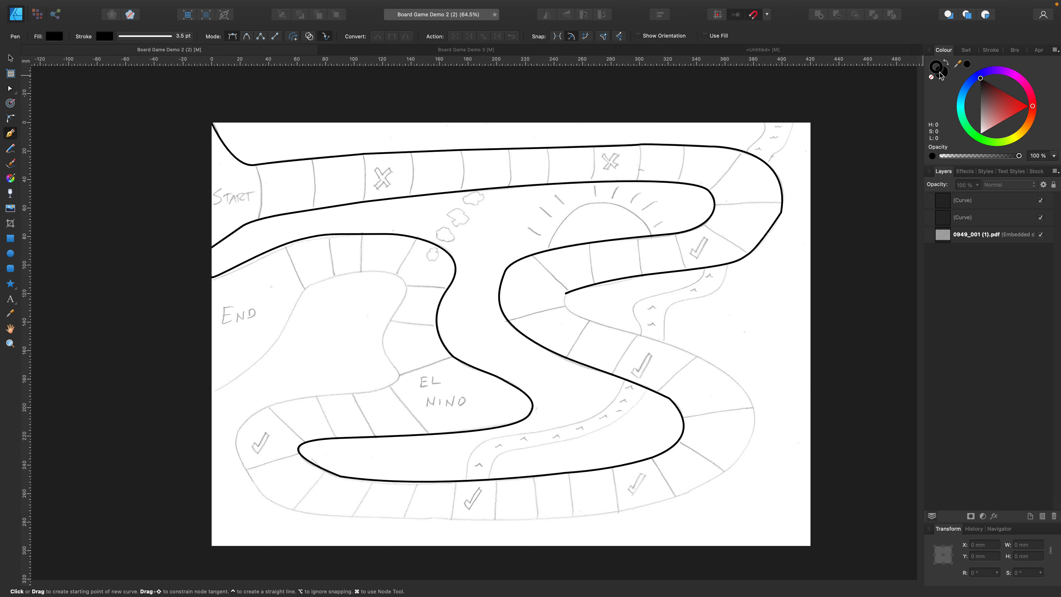
# Step: Trace the inner track edge in black from the left page border below END over the hump to the first downward bend
pyautogui.click(932, 79)
pyautogui.click(967, 64)
pyautogui.click(211, 392)
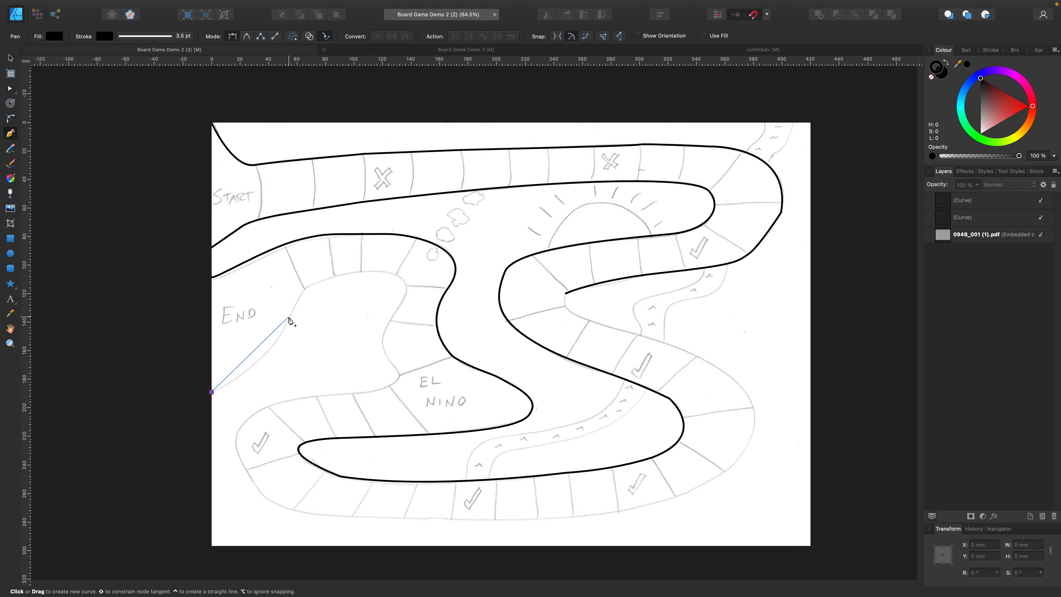
pyautogui.click(292, 315)
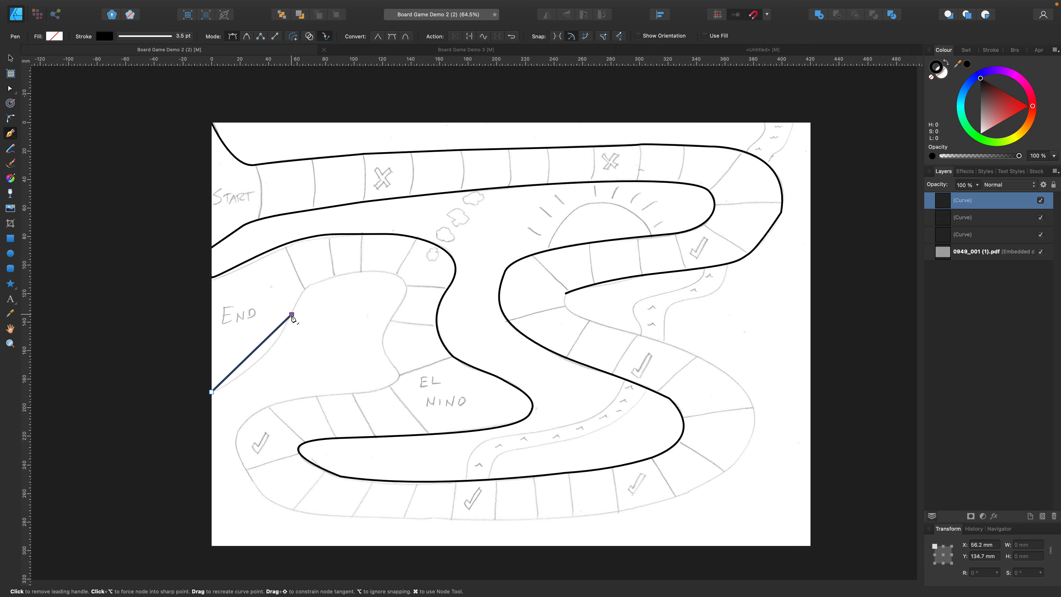
pyautogui.moveTo(292, 315); pyautogui.dragTo(303, 278)
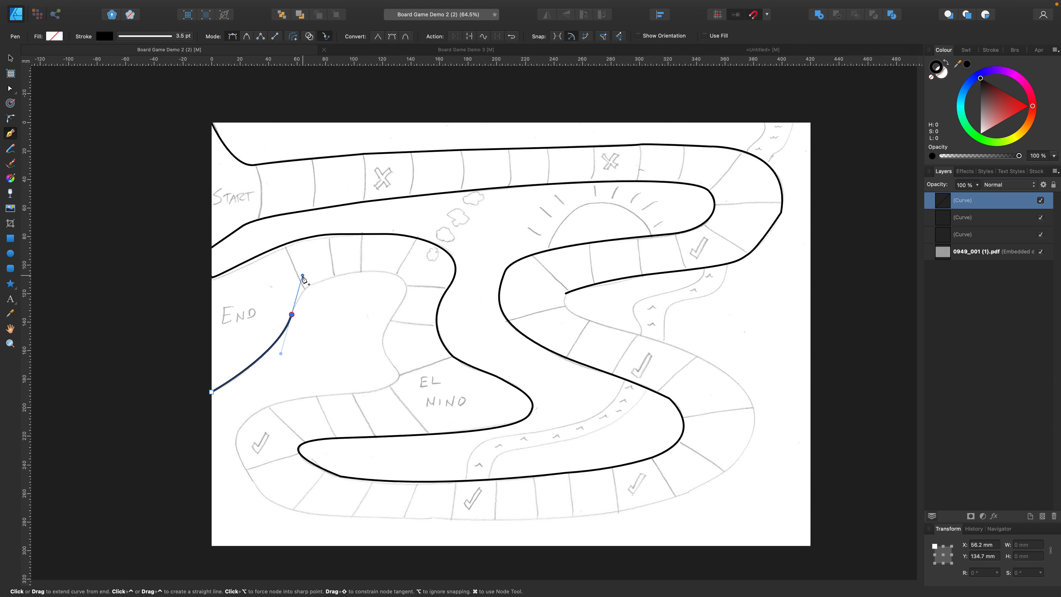
pyautogui.click(345, 275)
pyautogui.click(380, 273)
pyautogui.moveTo(399, 306); pyautogui.dragTo(374, 339)
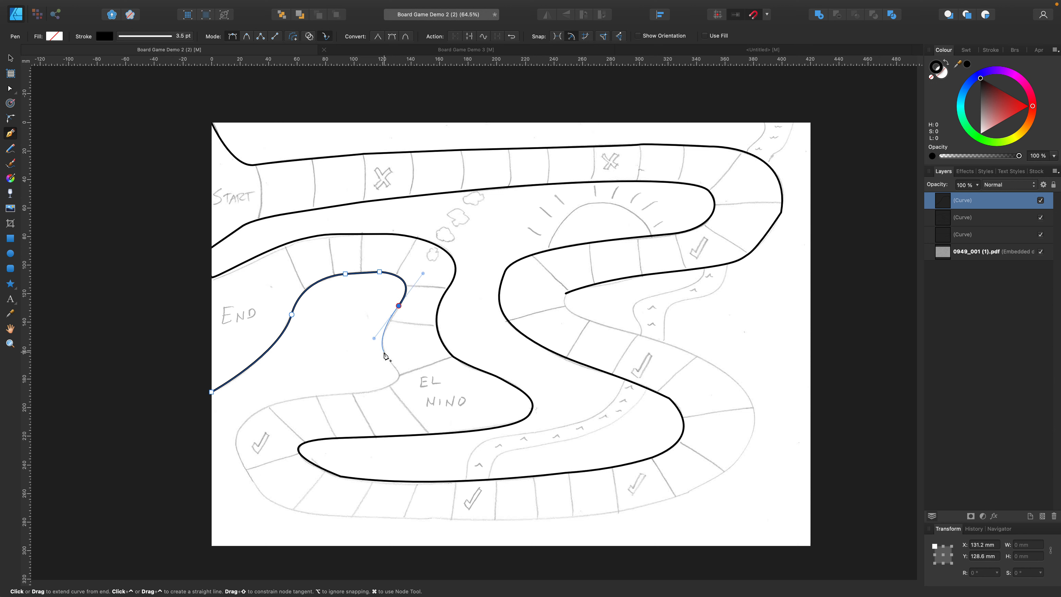
# Step: Continue the curve around the bend beside EL NINO onto the lower track edge and remove the last node's leading handle
pyautogui.click(383, 353)
pyautogui.click(398, 370)
pyautogui.moveTo(367, 393); pyautogui.dragTo(320, 400)
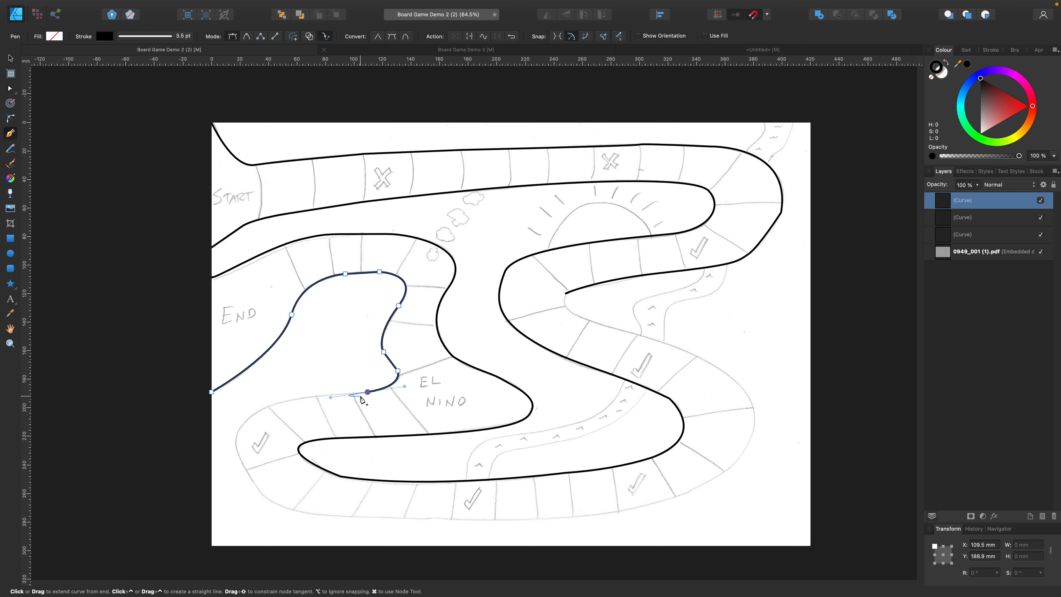
pyautogui.click(369, 393)
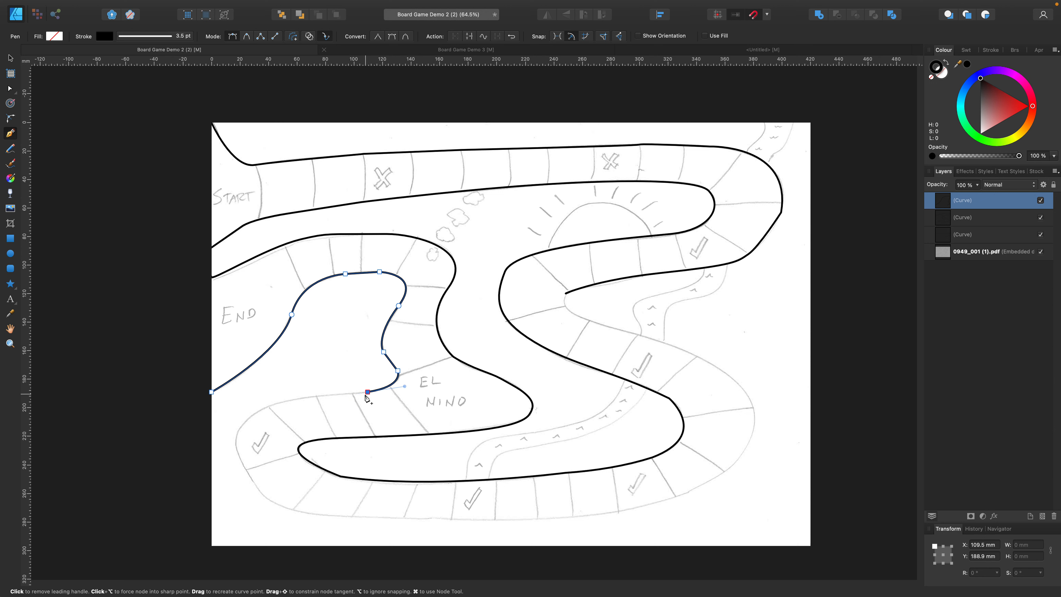
# Step: Extend the curve around the outside of the lower-left track loop, end it at the loop's base and deselect it
pyautogui.click(316, 396)
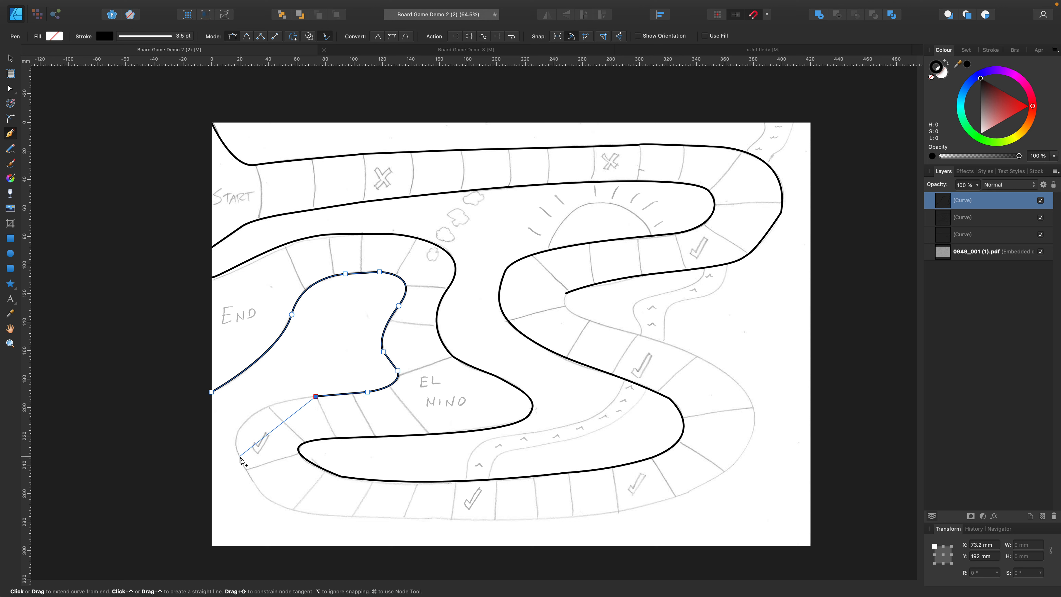
pyautogui.moveTo(240, 456); pyautogui.dragTo(259, 508)
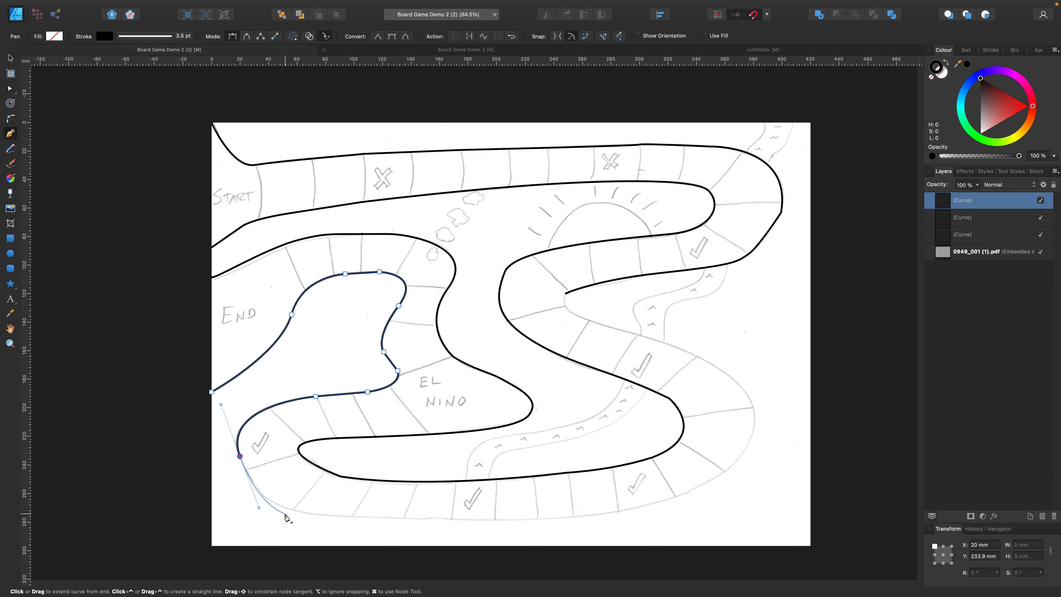
pyautogui.click(294, 509)
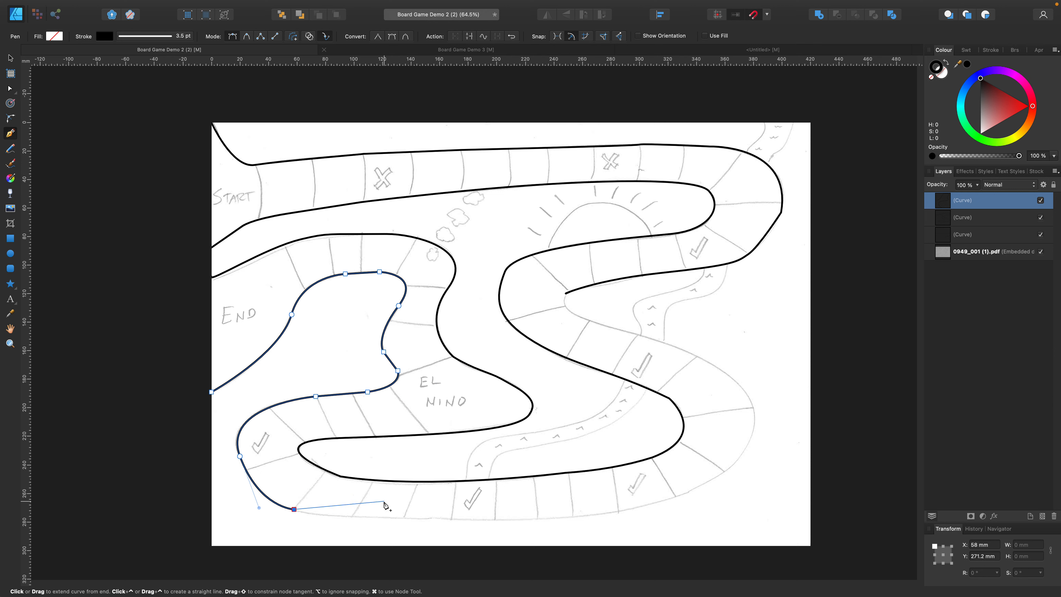
pyautogui.press('Escape')
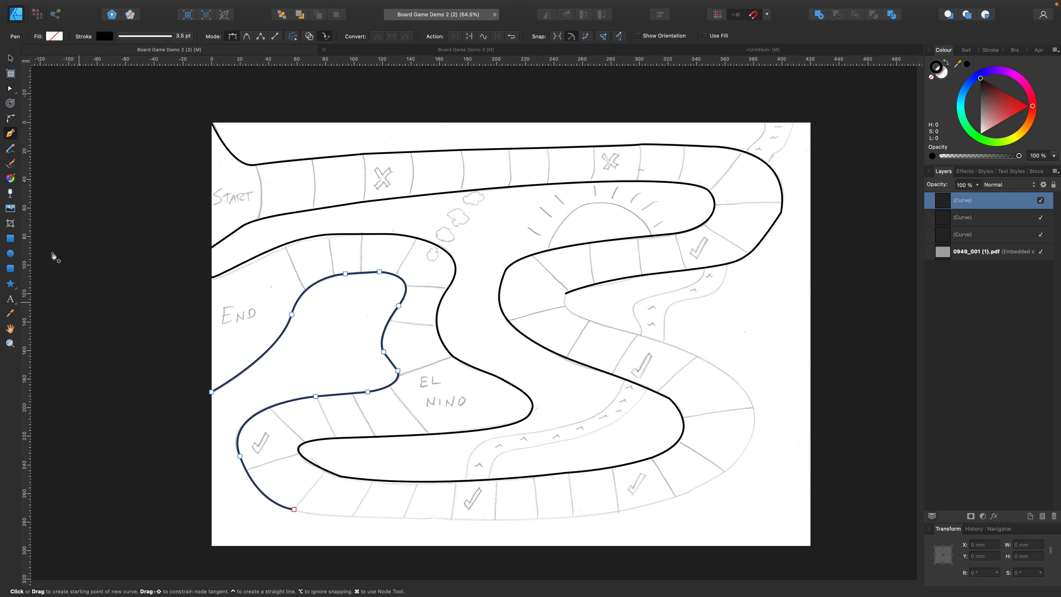
pyautogui.click(11, 58)
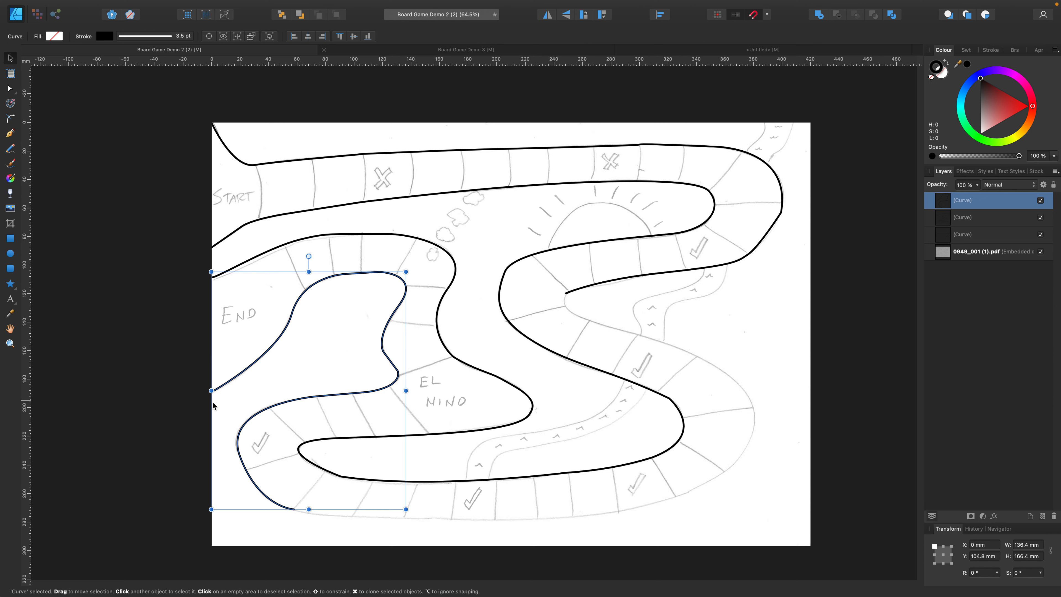
pyautogui.click(224, 527)
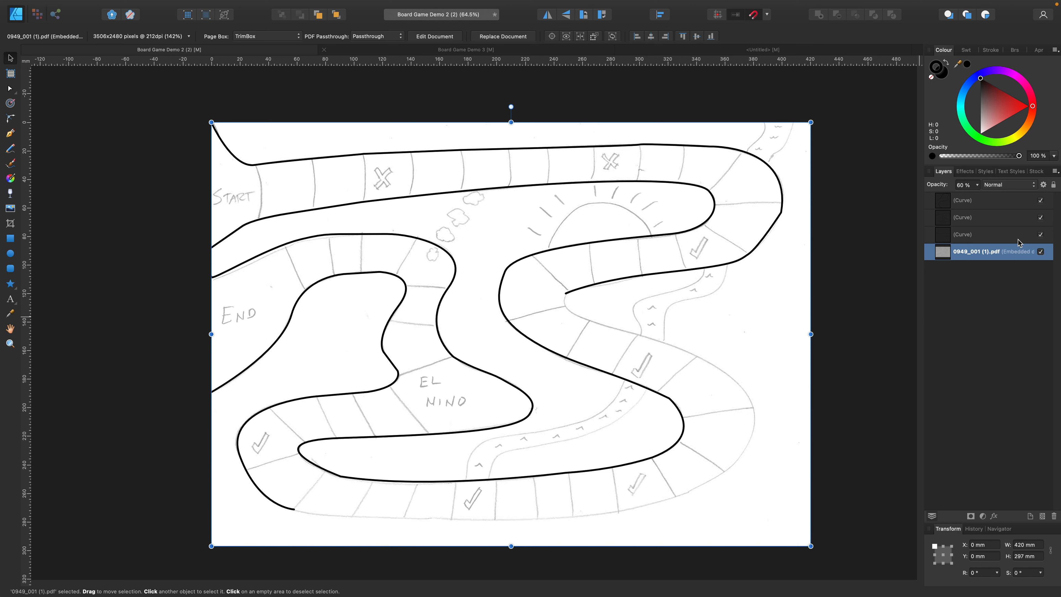
# Step: Toggle the visibility of the lowest and topmost curve layers to compare the traced outlines with the sketch
pyautogui.click(1040, 235)
pyautogui.click(1040, 234)
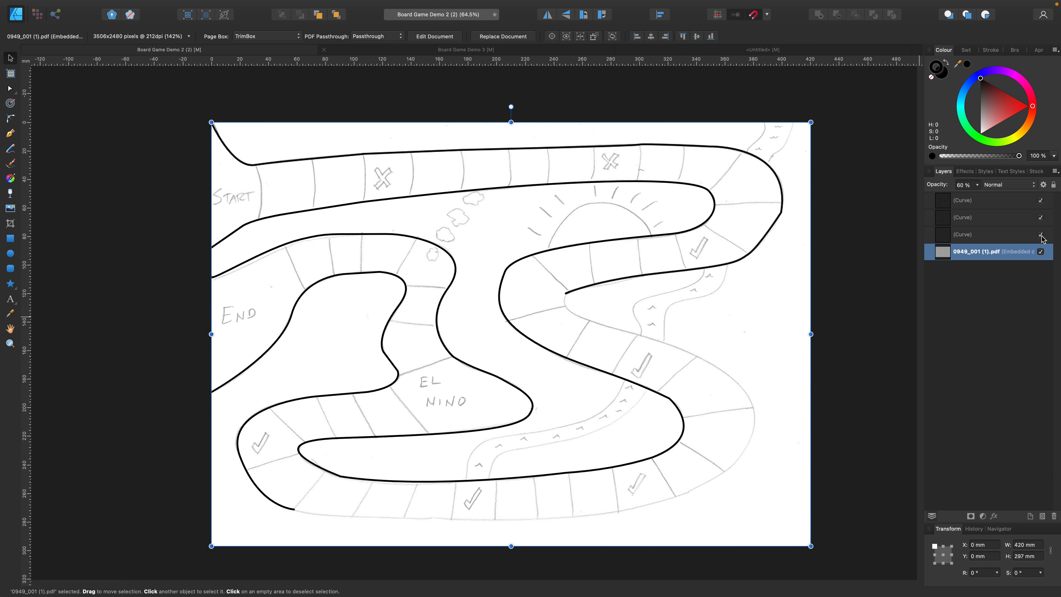
pyautogui.click(1040, 200)
pyautogui.click(1041, 203)
pyautogui.click(1041, 202)
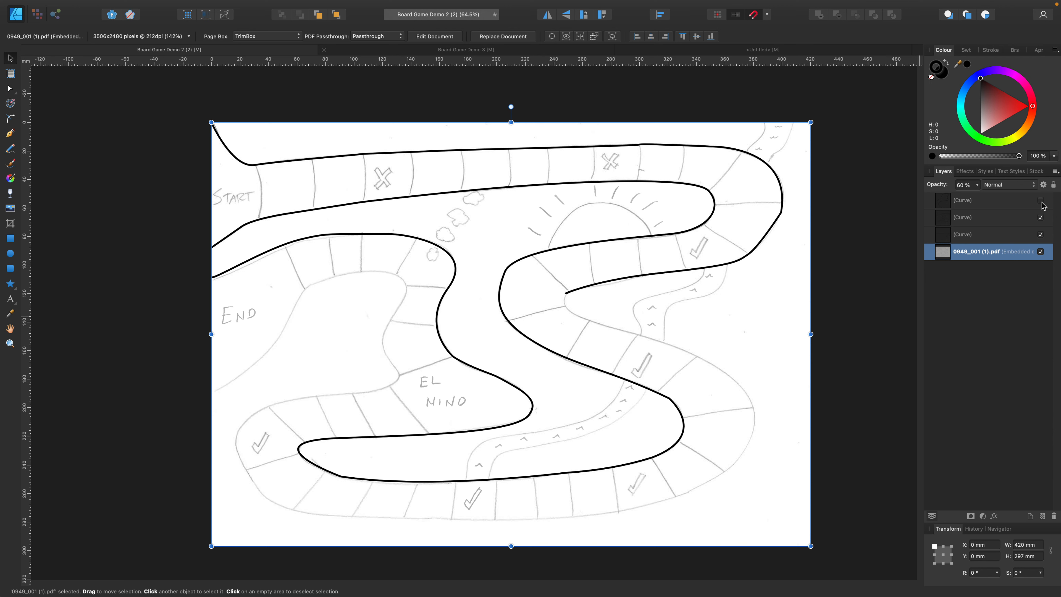
pyautogui.click(1041, 202)
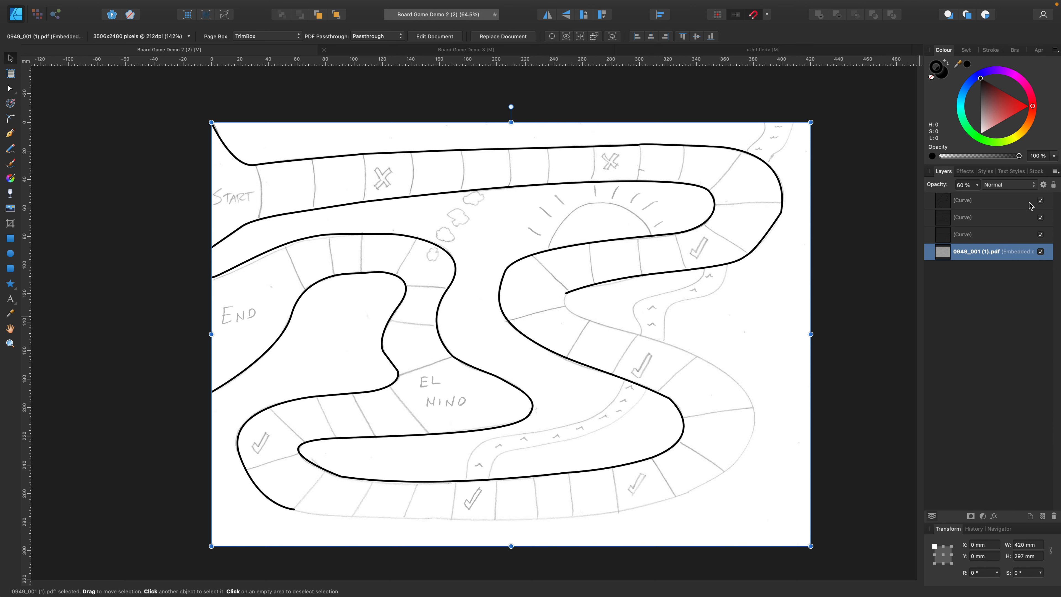
pyautogui.click(1042, 203)
pyautogui.click(1041, 203)
pyautogui.moveTo(886, 8)
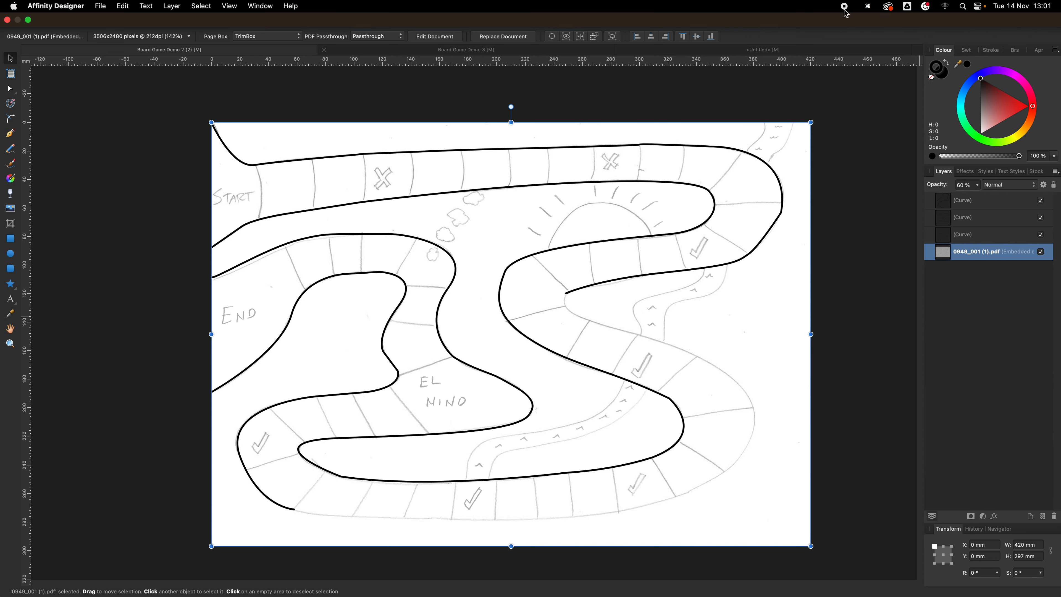